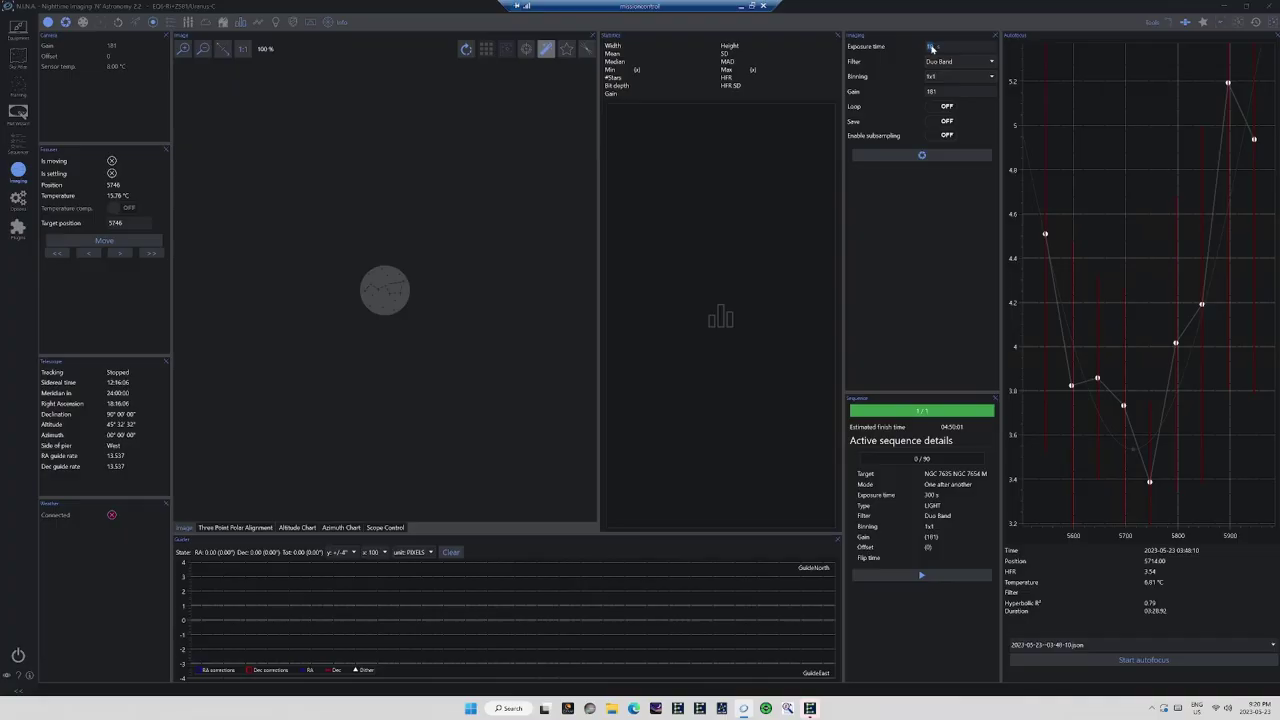
Step: Take a 5-second test exposure, accepting the switch to the Duo Band filter
click(931, 47)
click(925, 157)
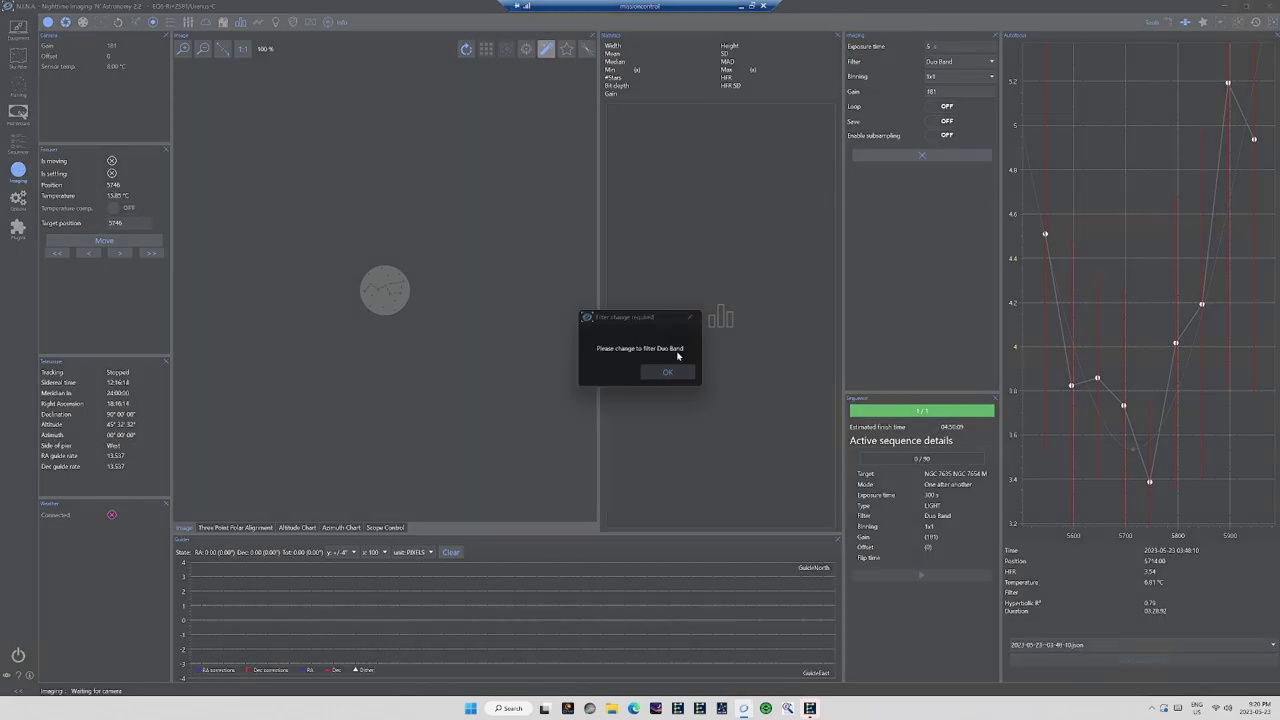
click(667, 371)
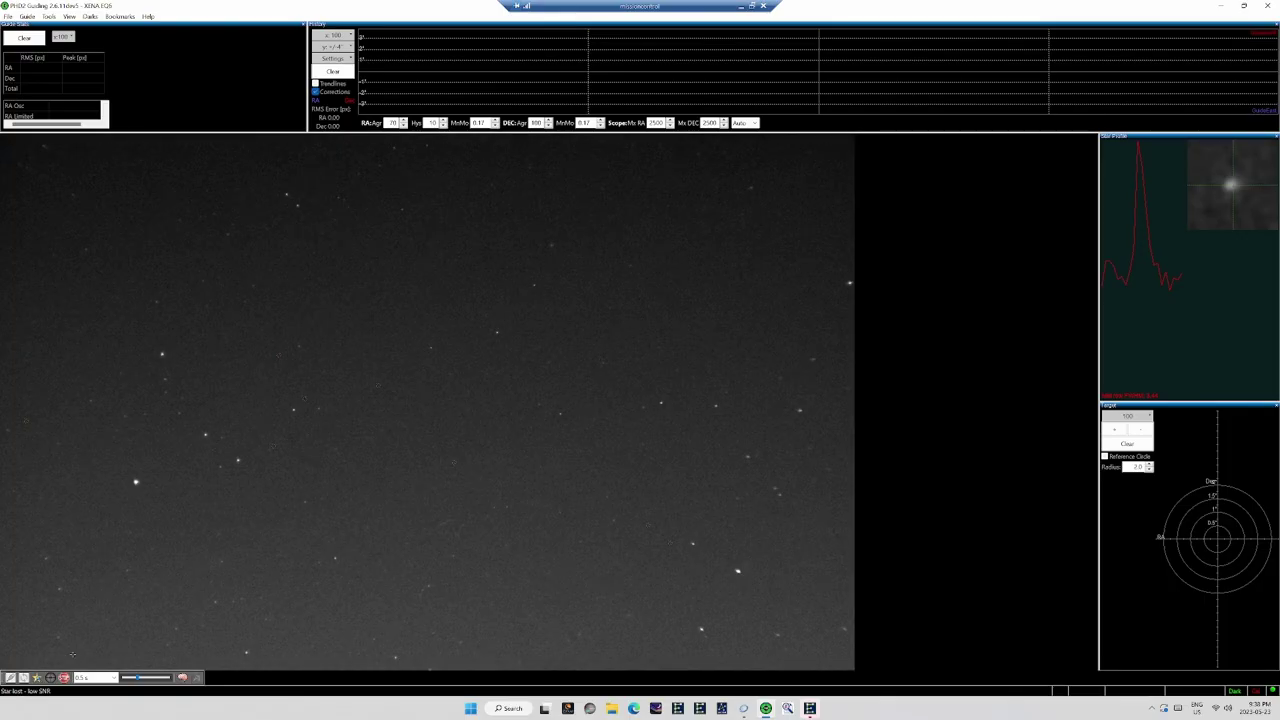
Step: Auto-select a guide star and start guiding, calibrating here with the warning suppressed
click(37, 678)
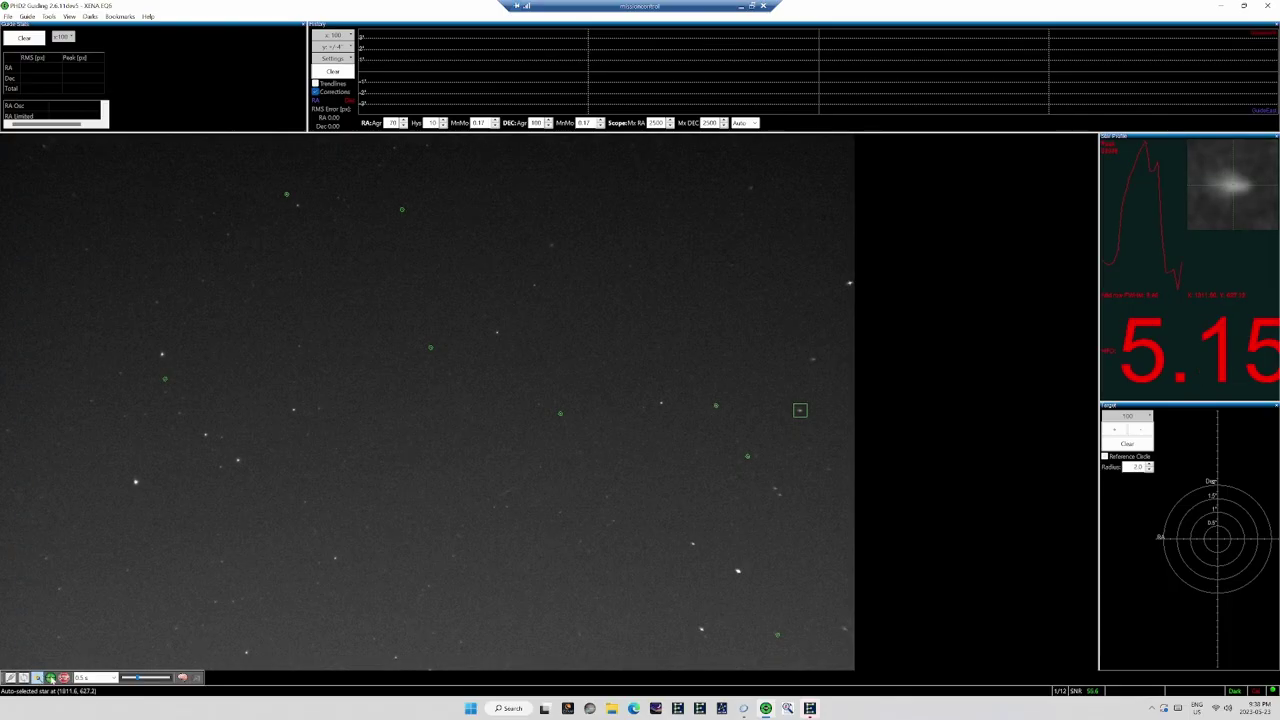
click(50, 678)
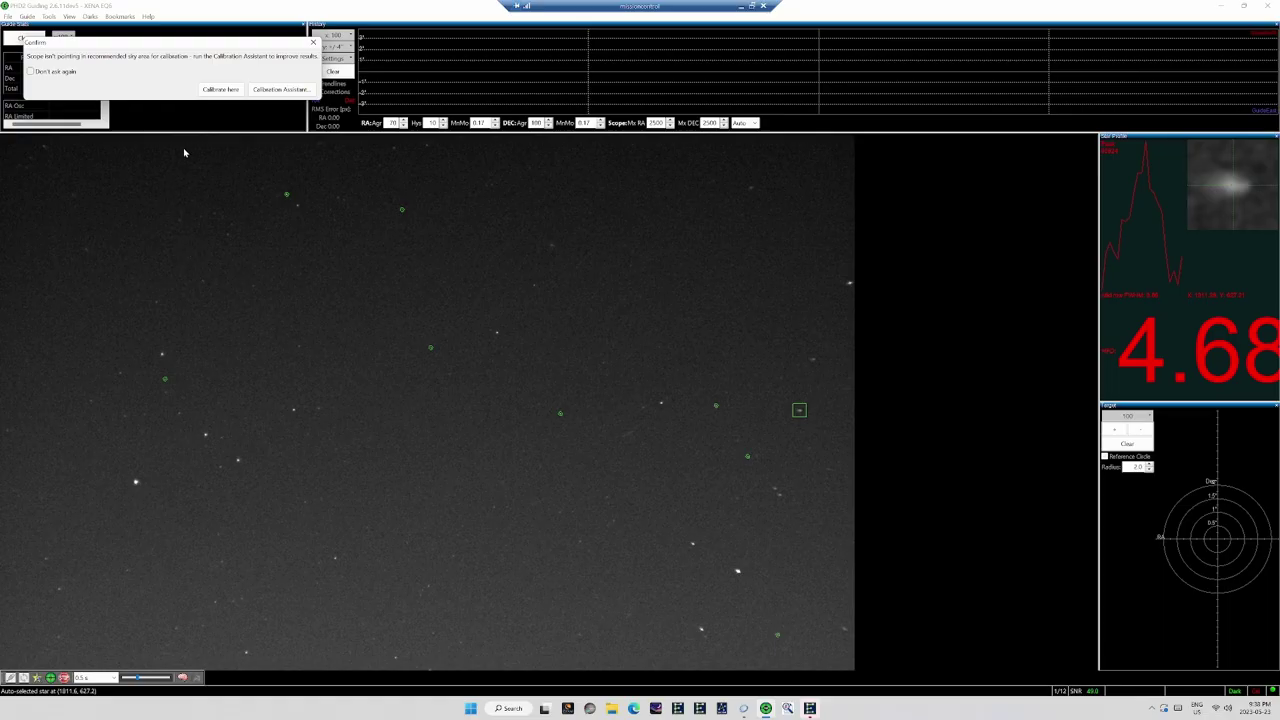
click(55, 72)
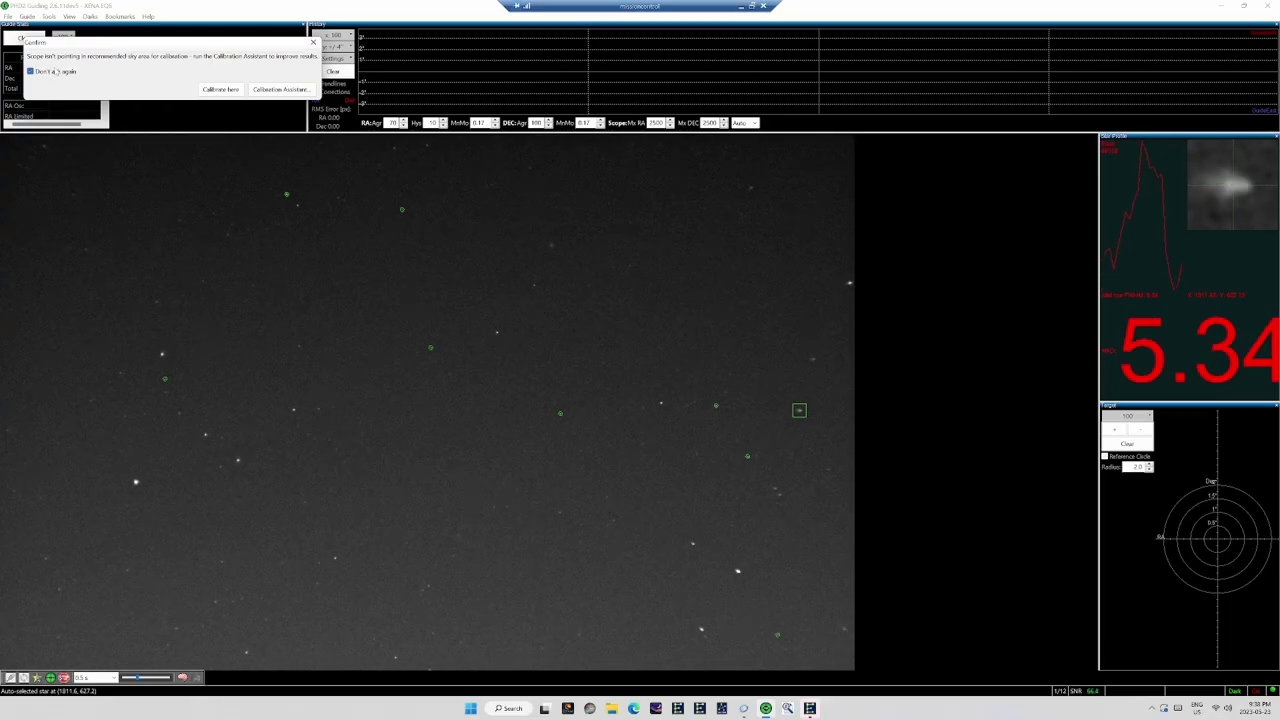
click(221, 90)
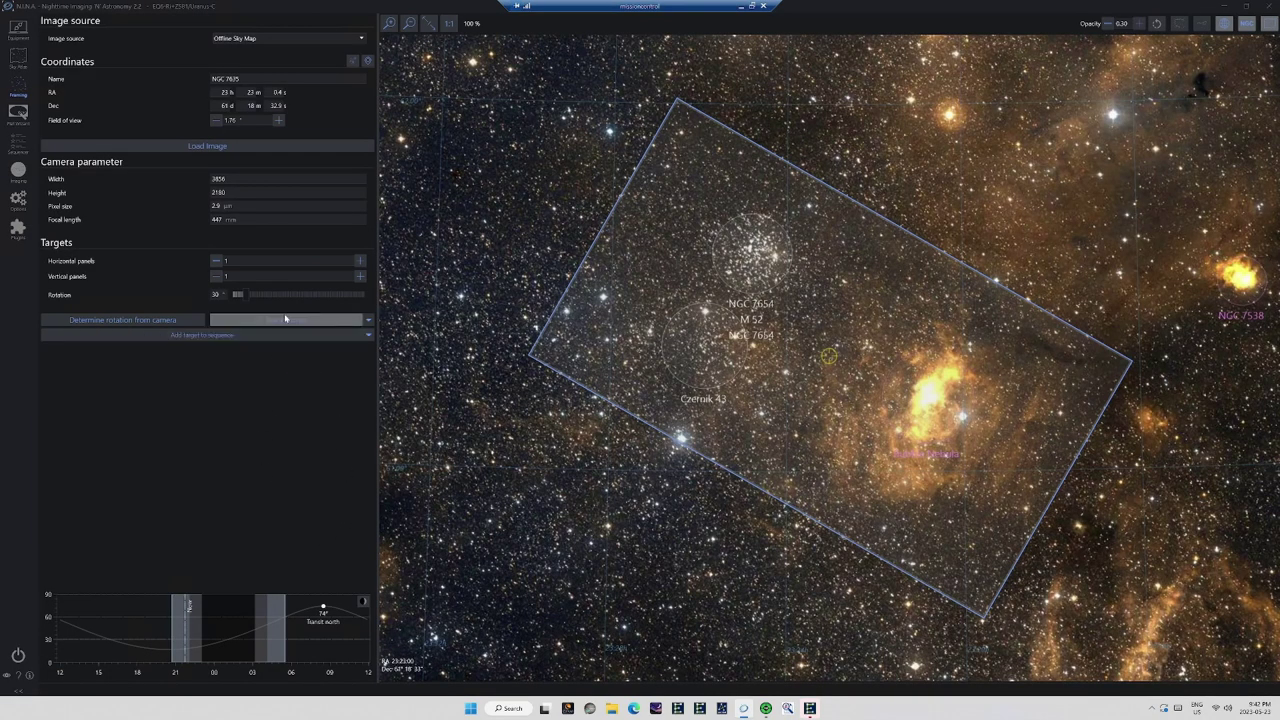
Step: Slew and plate-solve center on the framed NGC 7635 field, then return to imaging
click(316, 320)
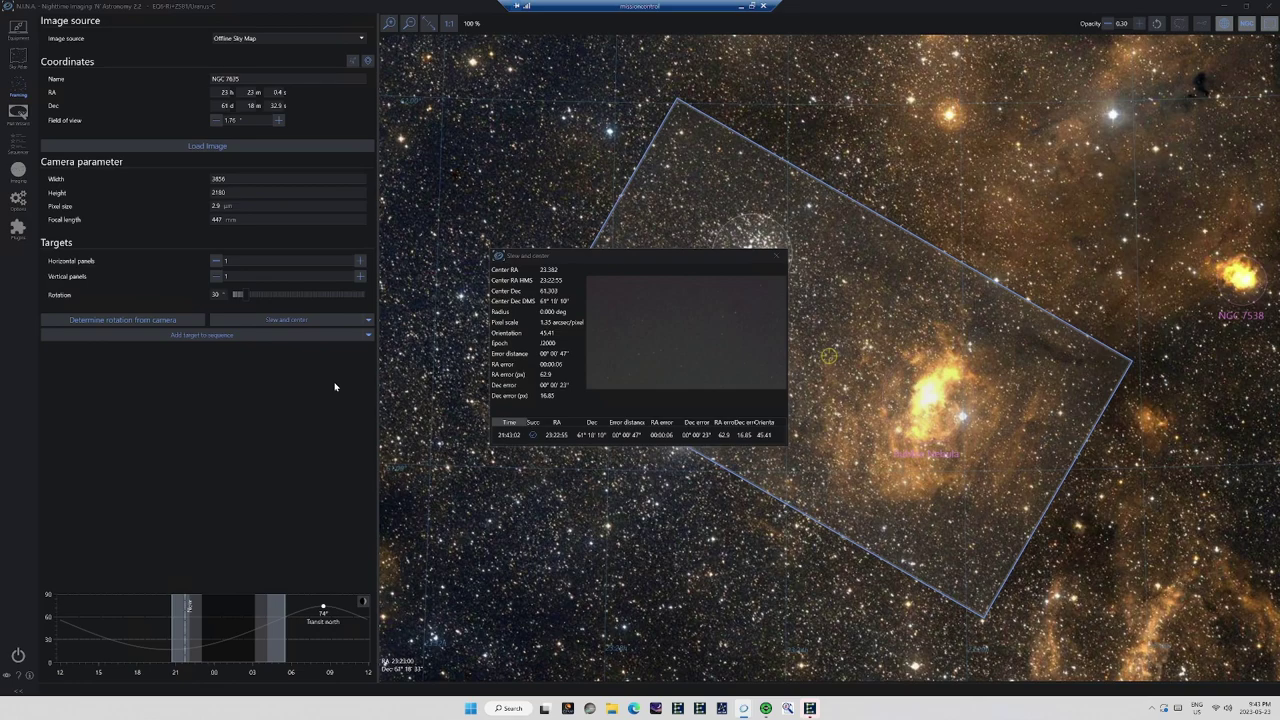
click(778, 255)
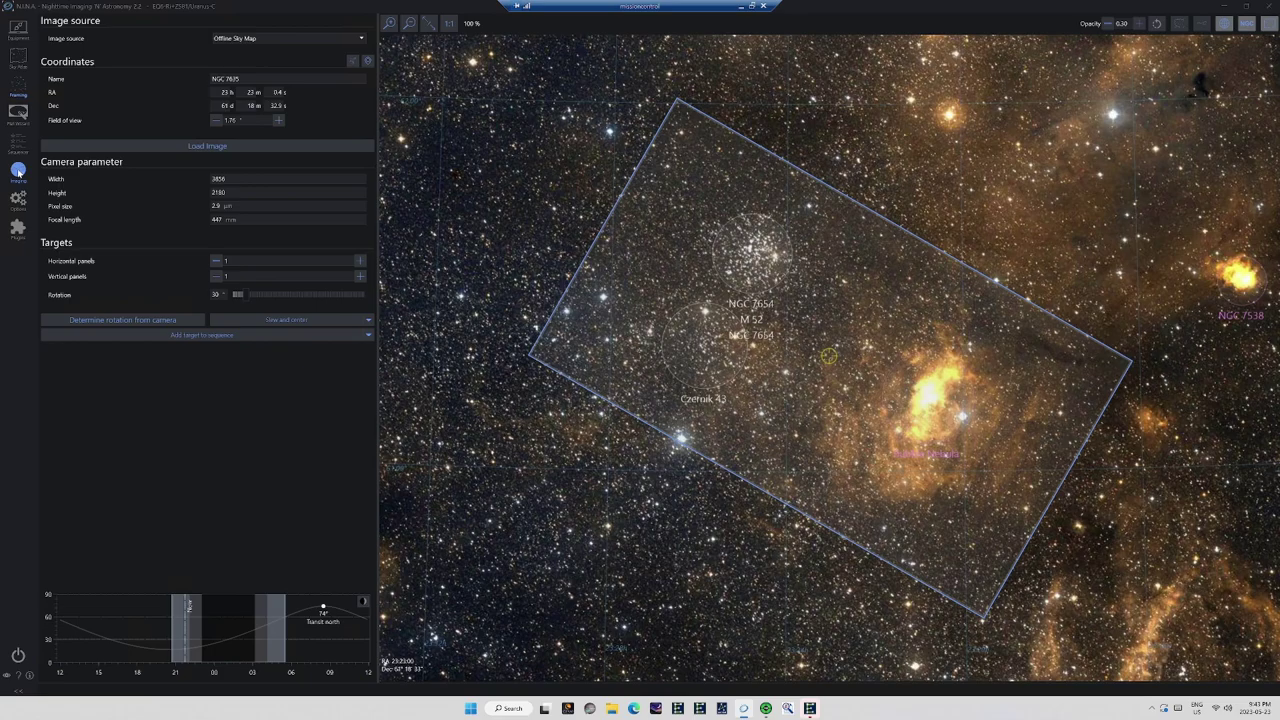
click(18, 173)
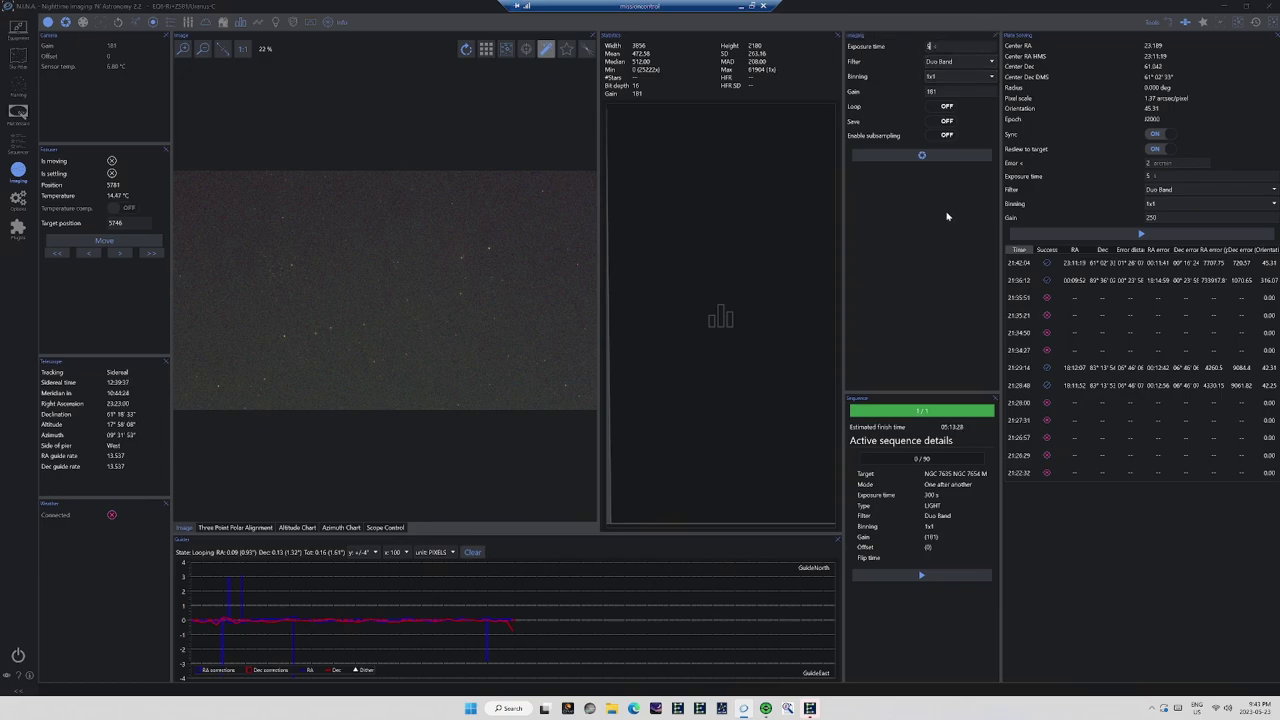
Step: Take a 20-second exposure, fixing a mistaken 520 s entry, then show the NGC 7635 framing
text(20)
click(922, 156)
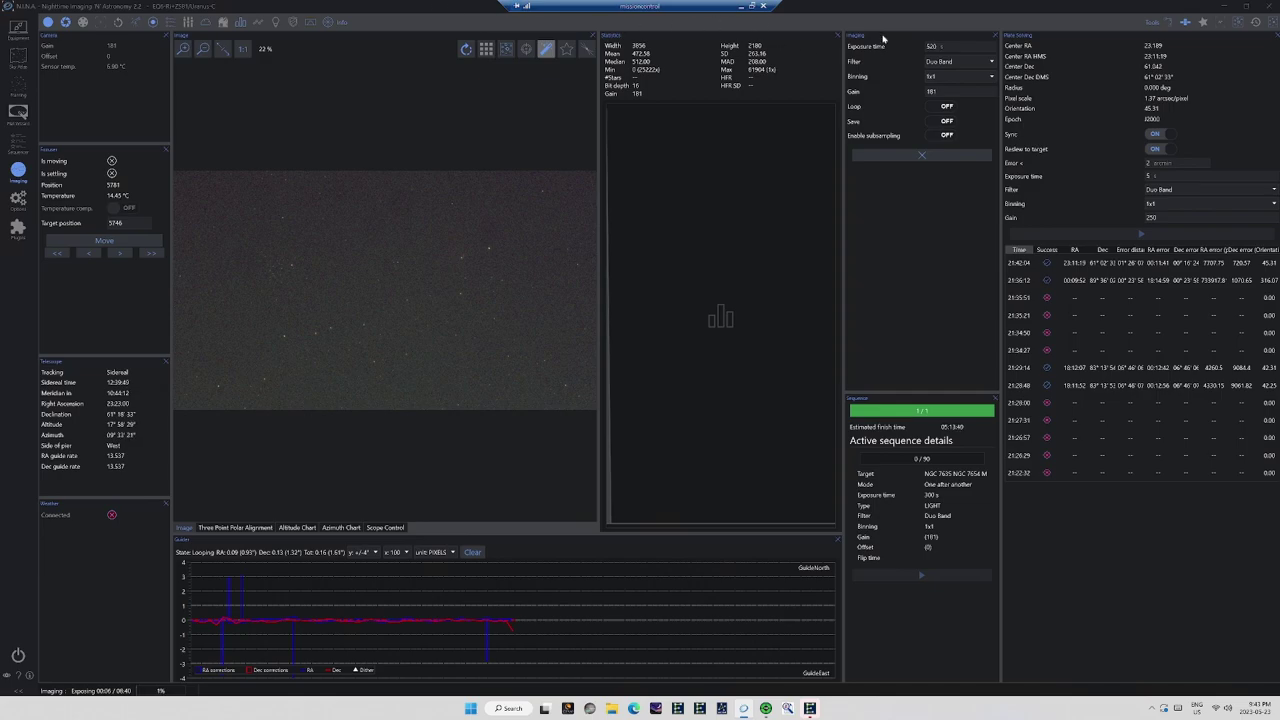
click(922, 155)
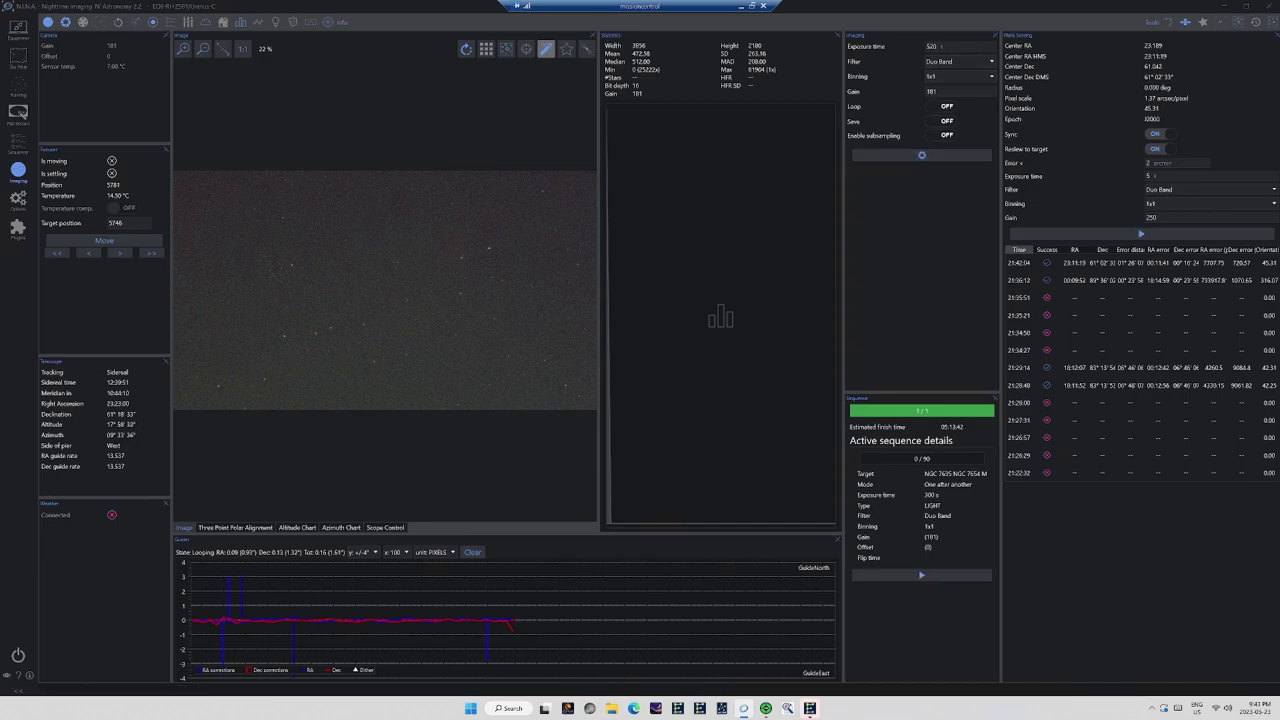
key(Home)
key(Delete)
click(922, 155)
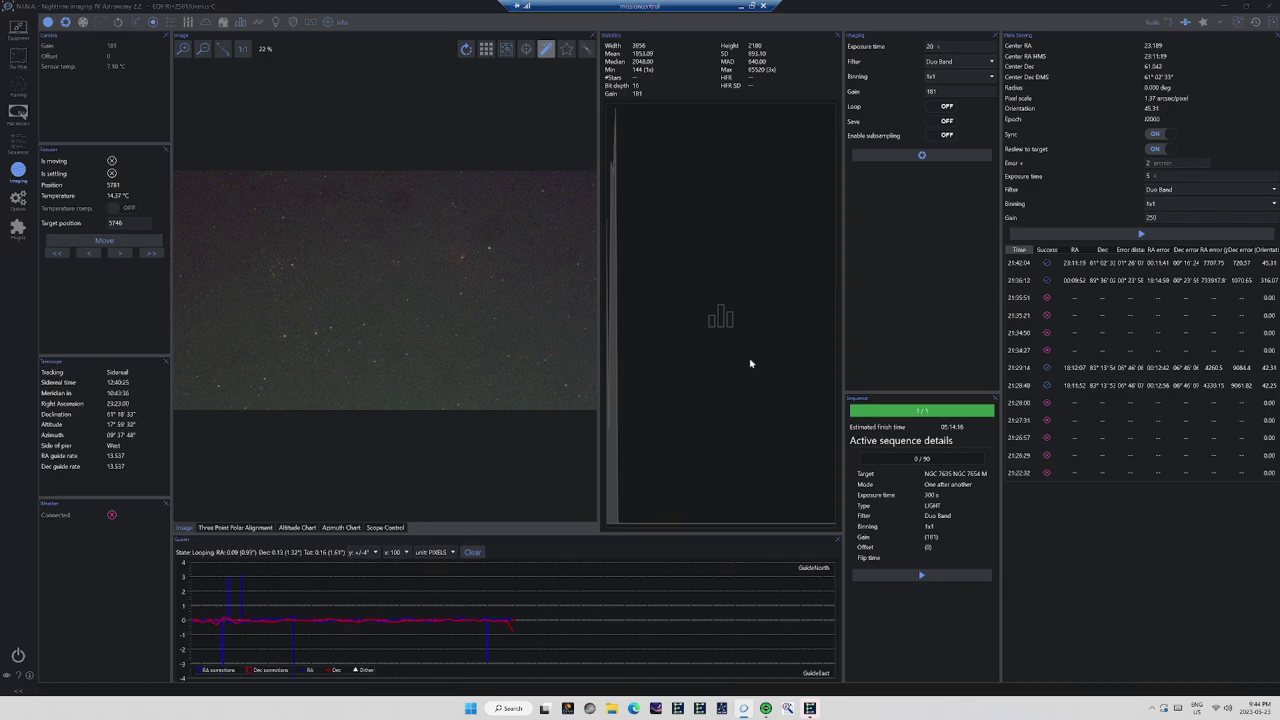
click(18, 118)
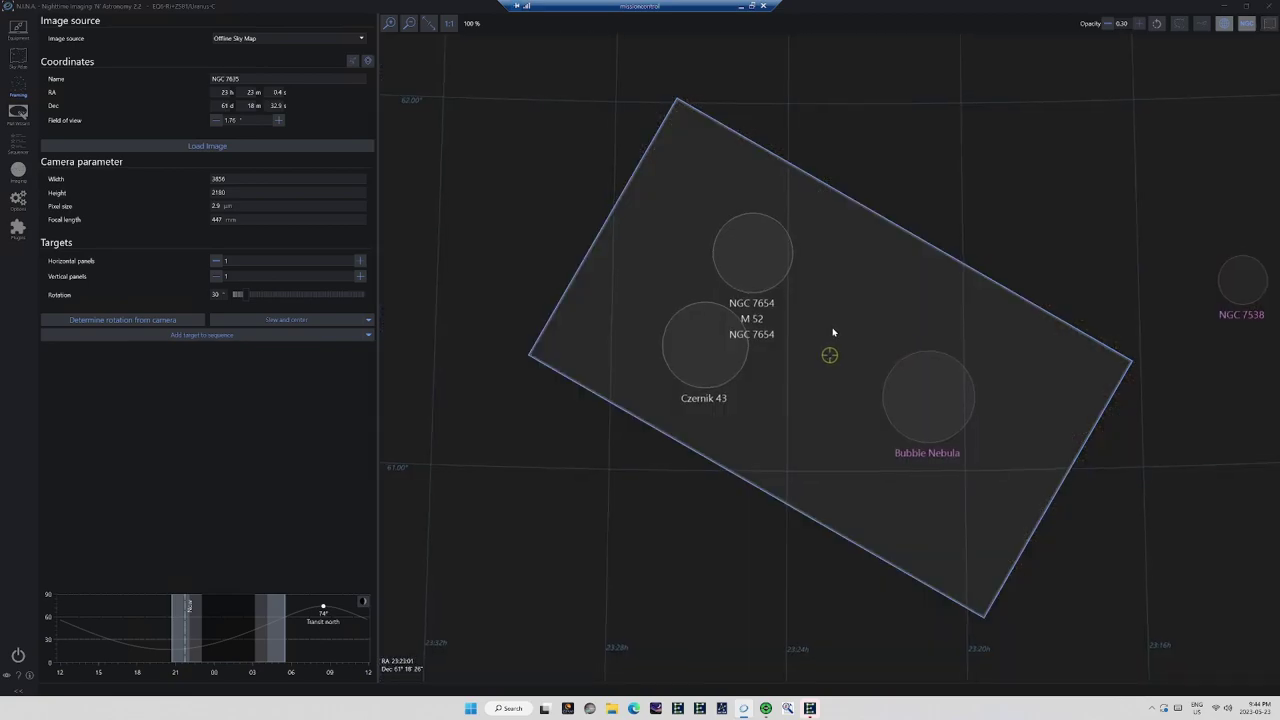
Step: Shift the frame to include M52 and the Bubble Nebula, slew and center there
drag(831, 332, 817, 360)
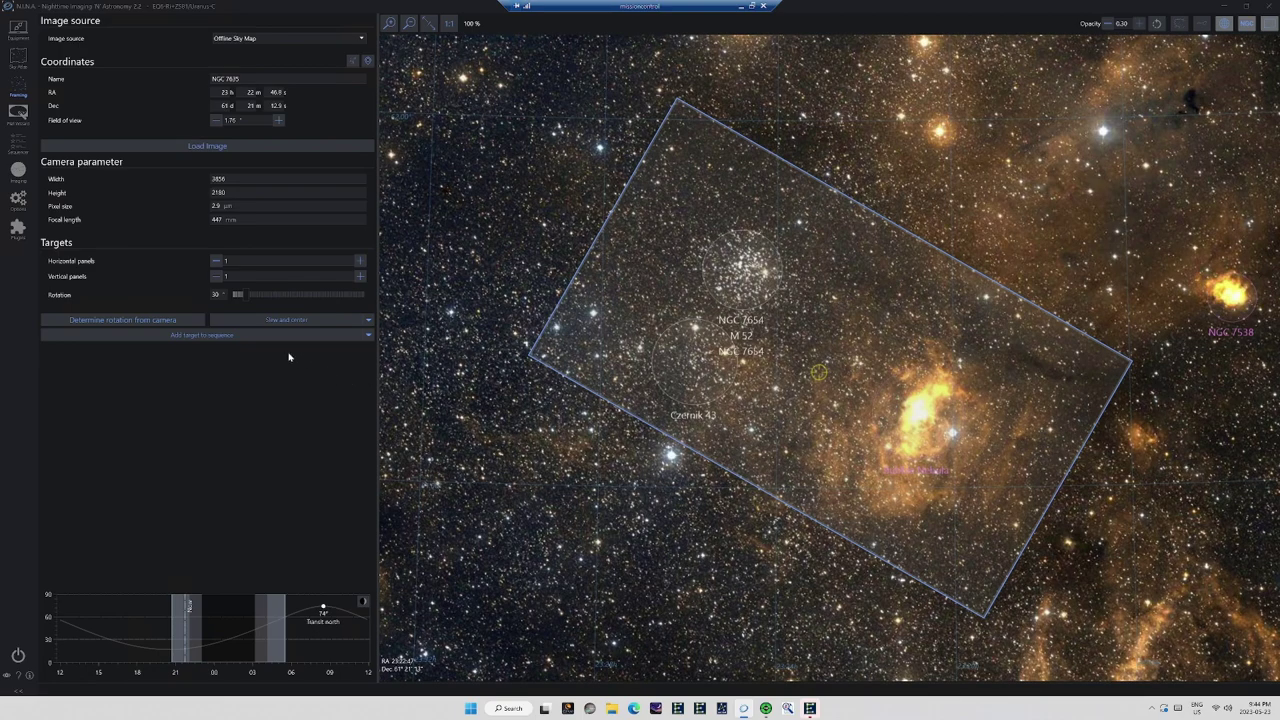
click(287, 320)
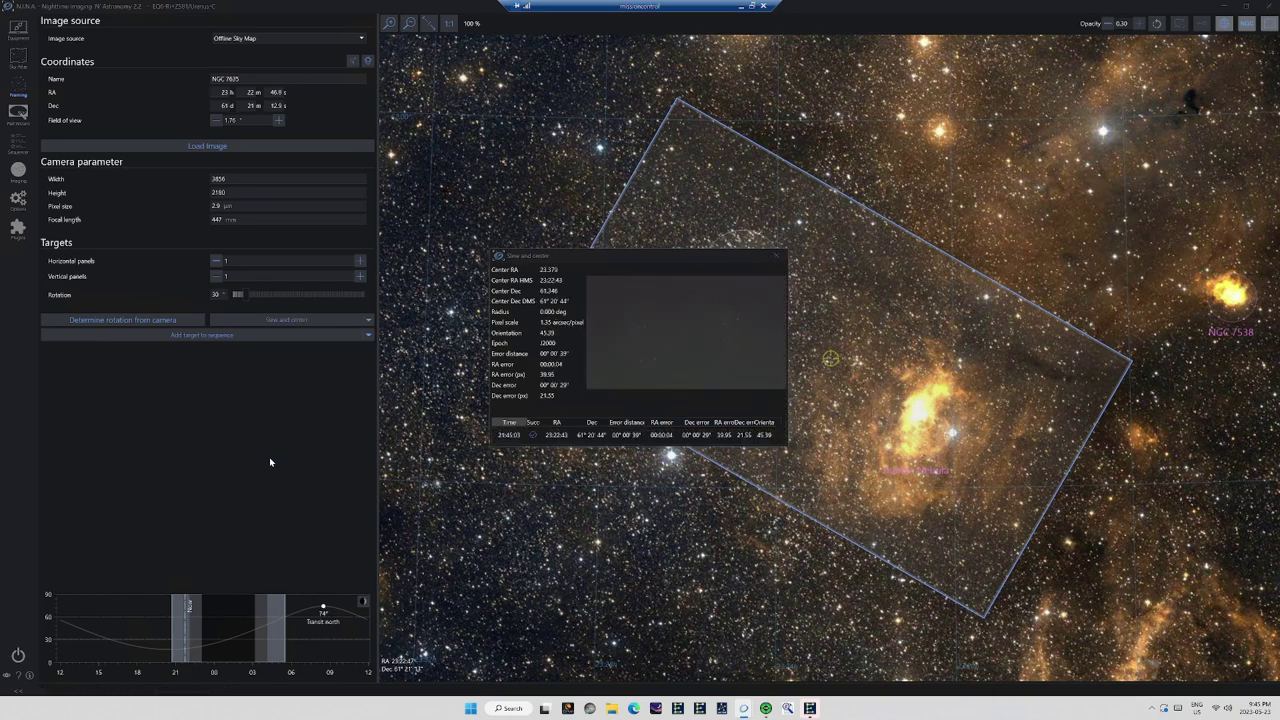
click(18, 172)
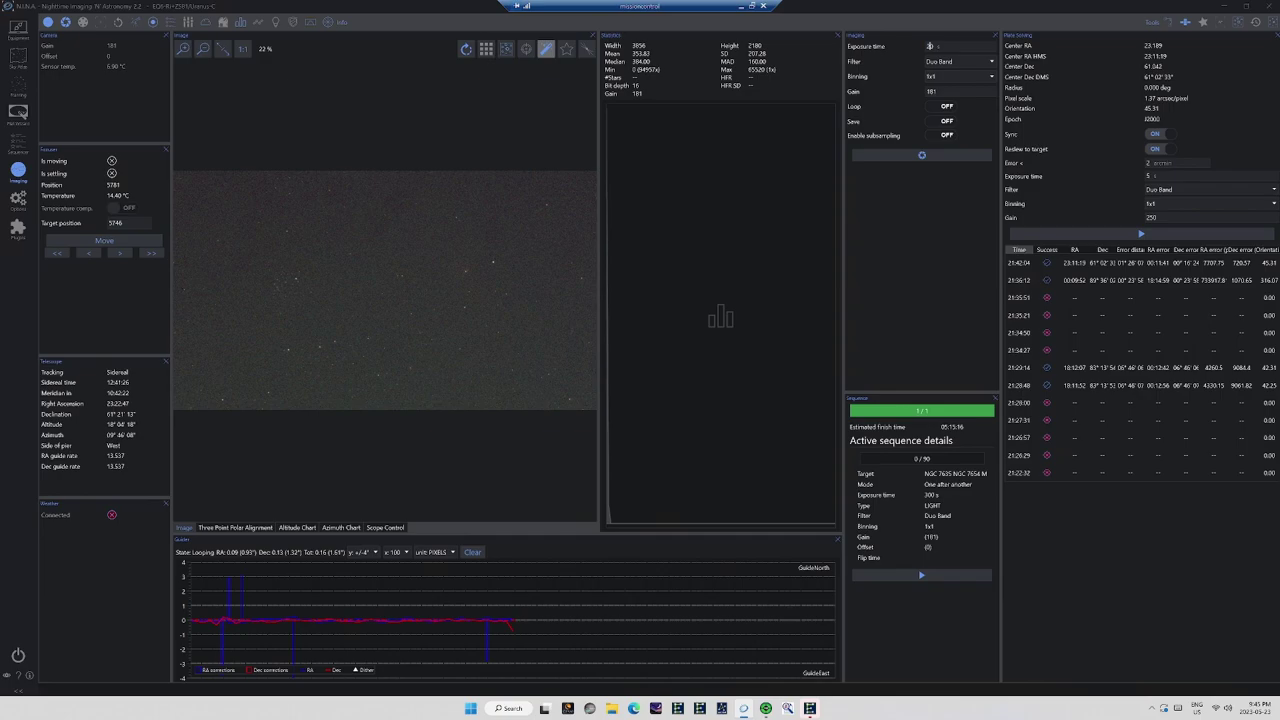
Step: Capture a 30-second exposure of the recentered M52 and Bubble Nebula field
text(30)
click(944, 160)
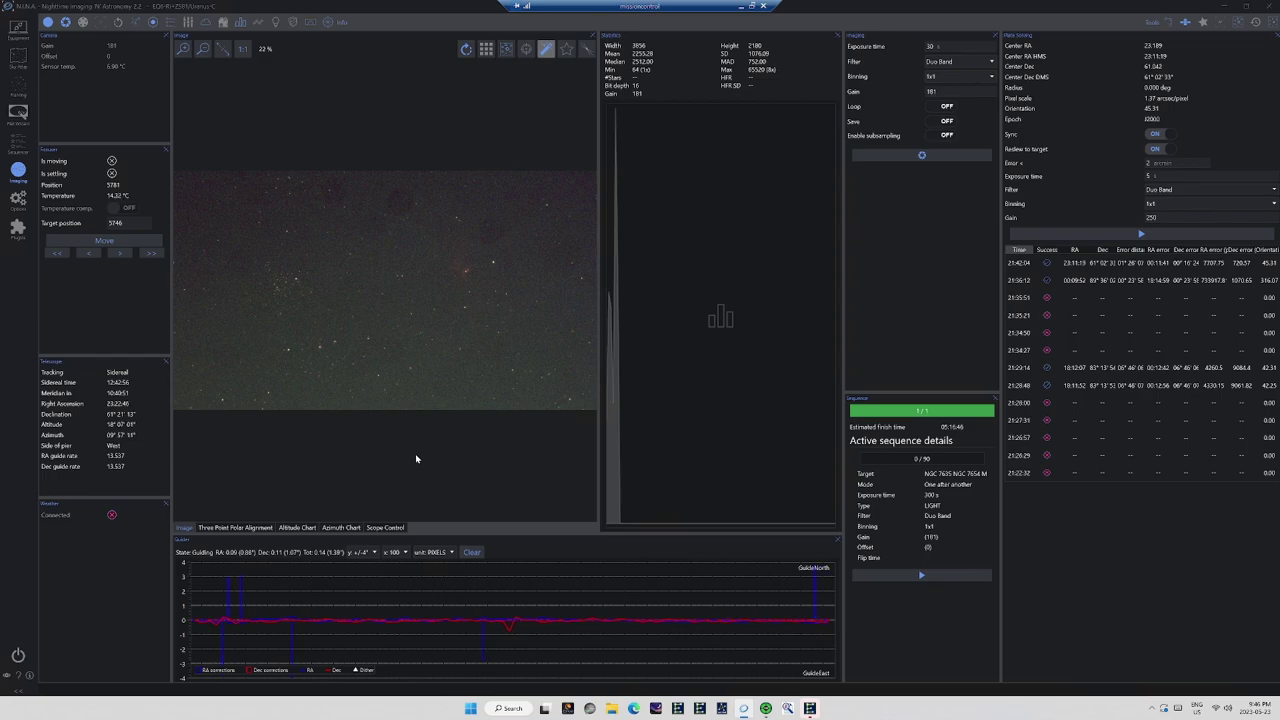
Step: In the legacy sequence, set Total # to 70 frames of 300 s and start it
click(16, 130)
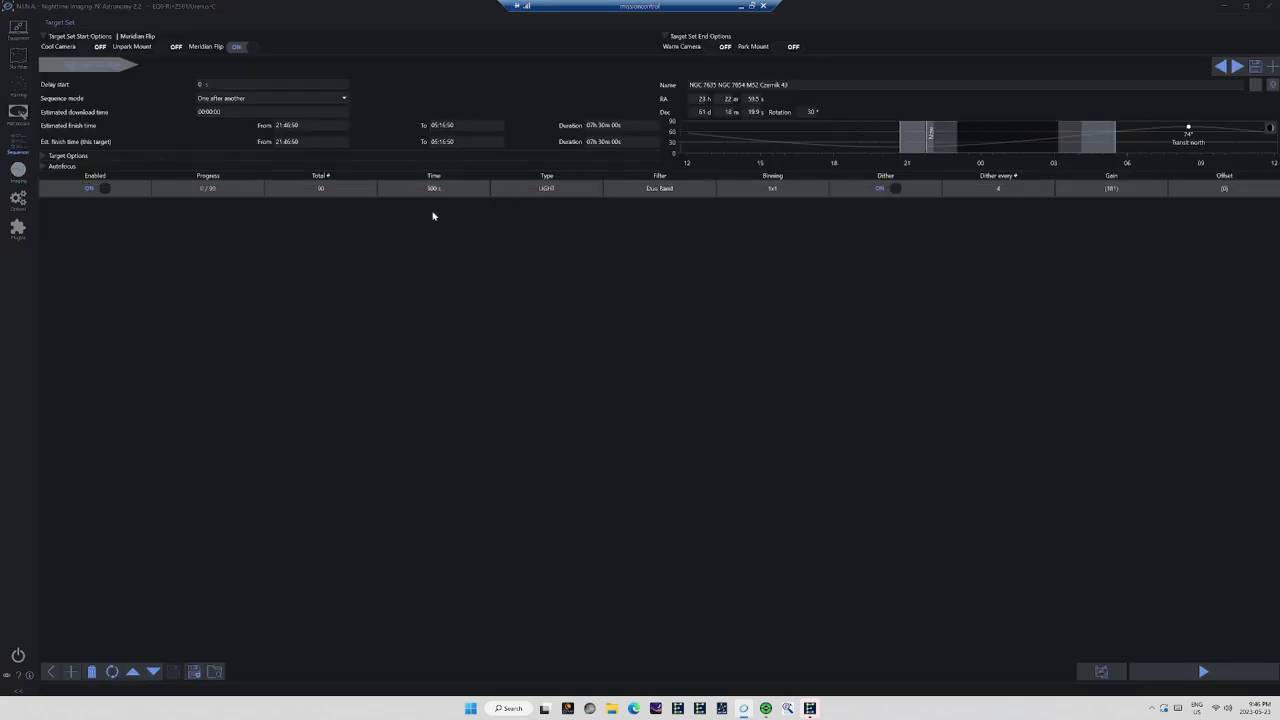
click(322, 188)
click(1210, 672)
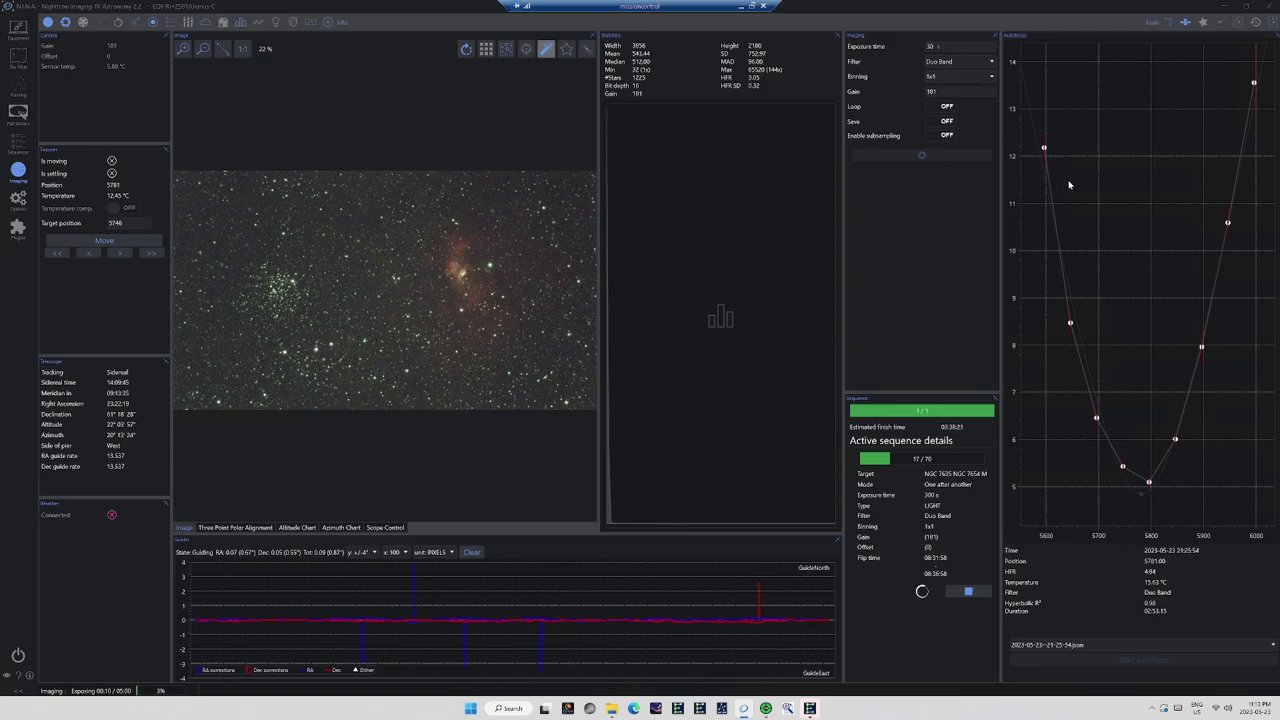
Step: Stop the running sequence and launch an autofocus run
click(968, 591)
click(1143, 660)
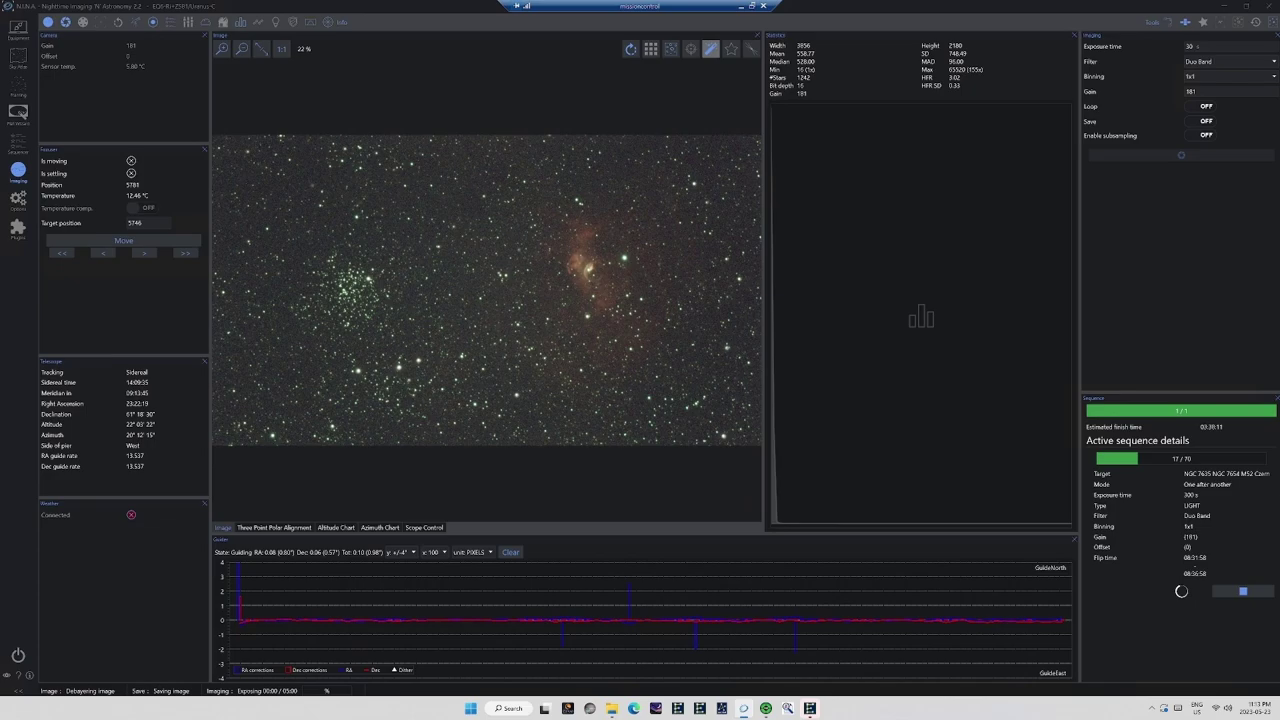
Step: In Options > Autofocus, choose Contrast detection (experimental) as the method, then return to imaging
click(18, 199)
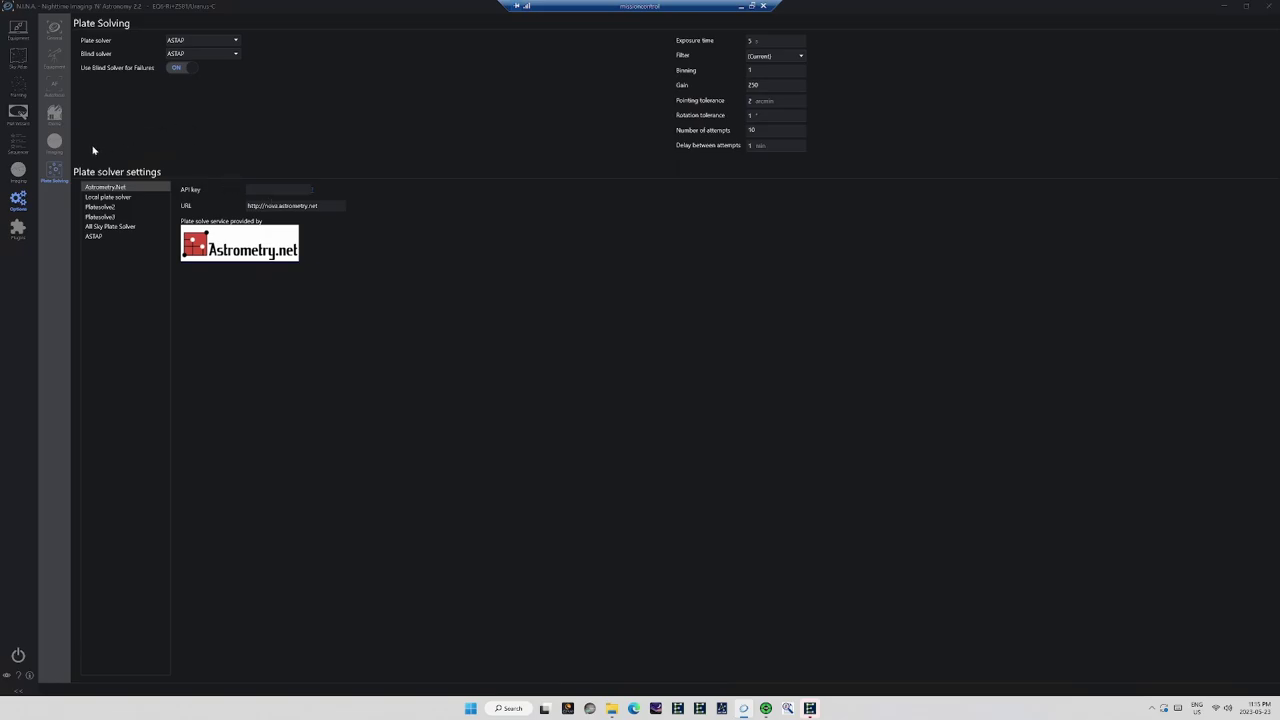
click(57, 88)
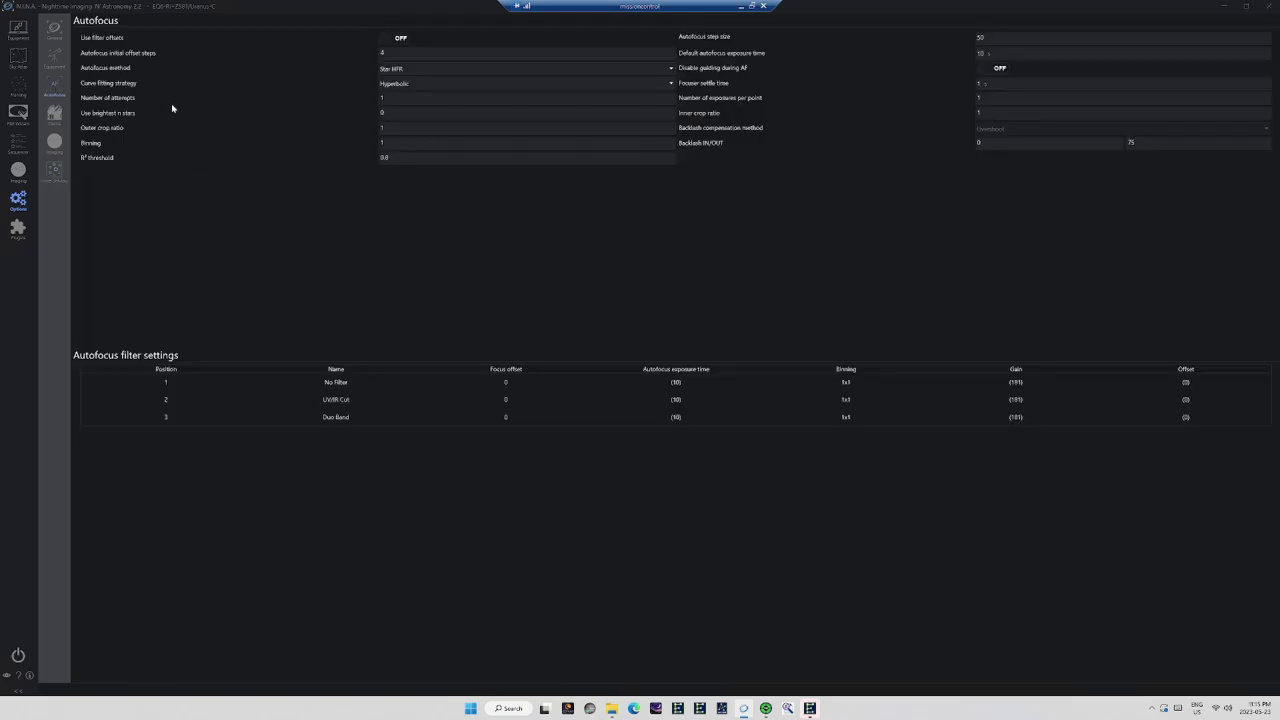
click(672, 84)
click(672, 84)
click(660, 68)
click(608, 90)
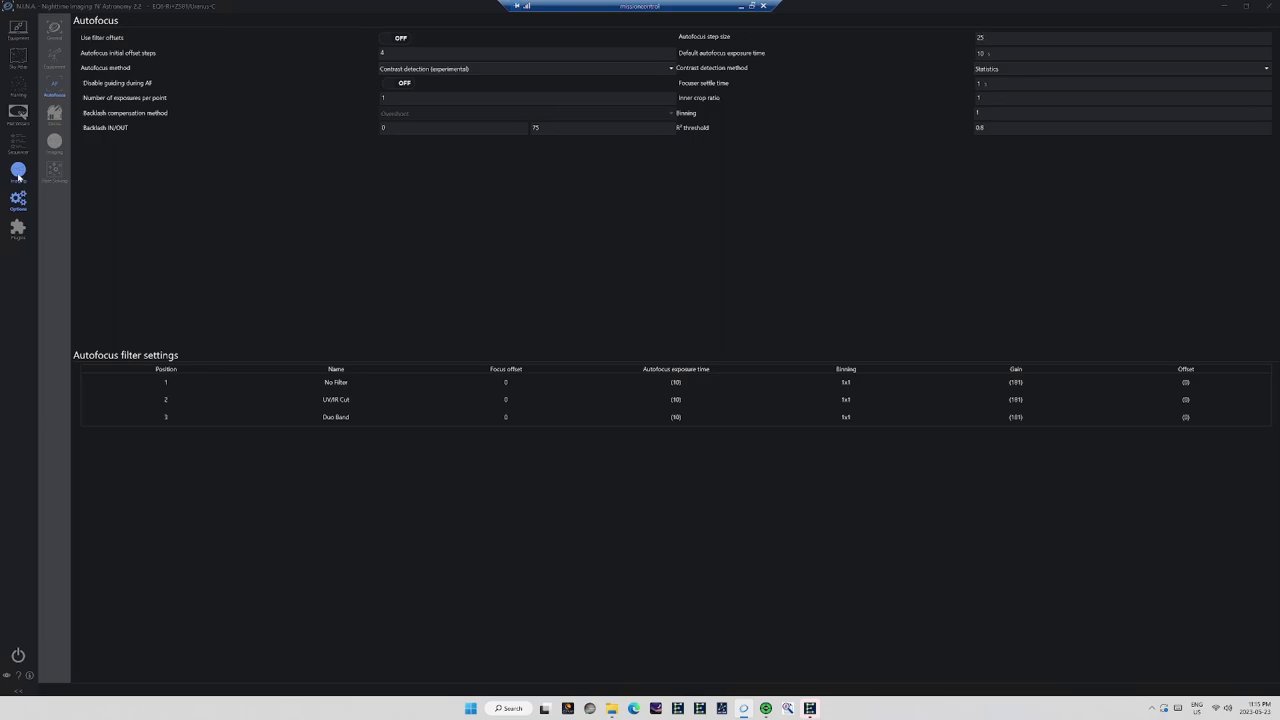
click(18, 173)
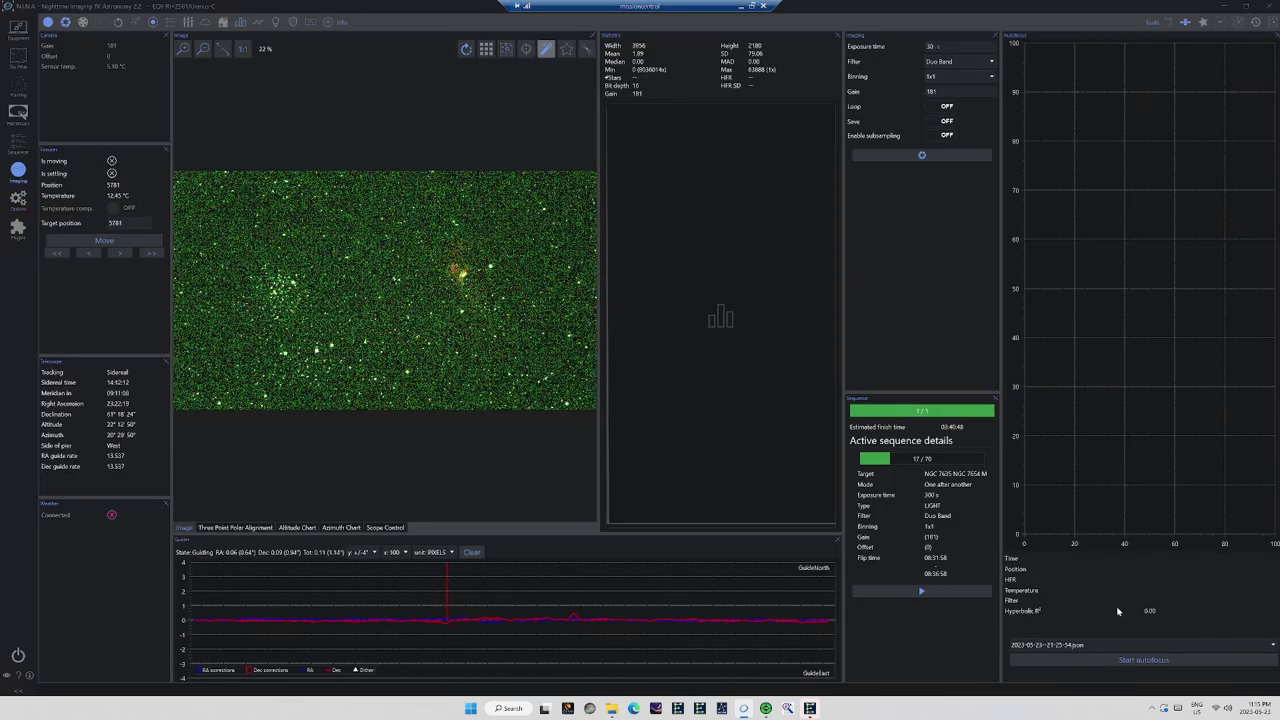
Step: Start an autofocus run using contrast detection
click(1128, 659)
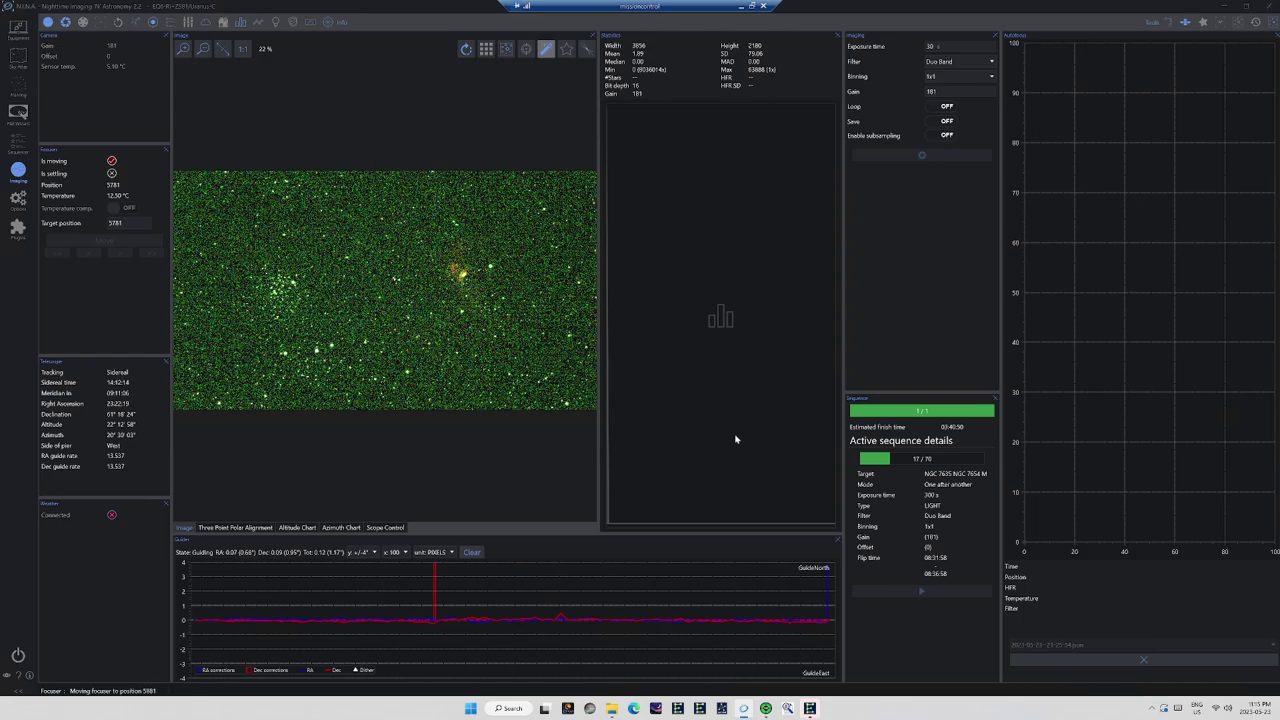